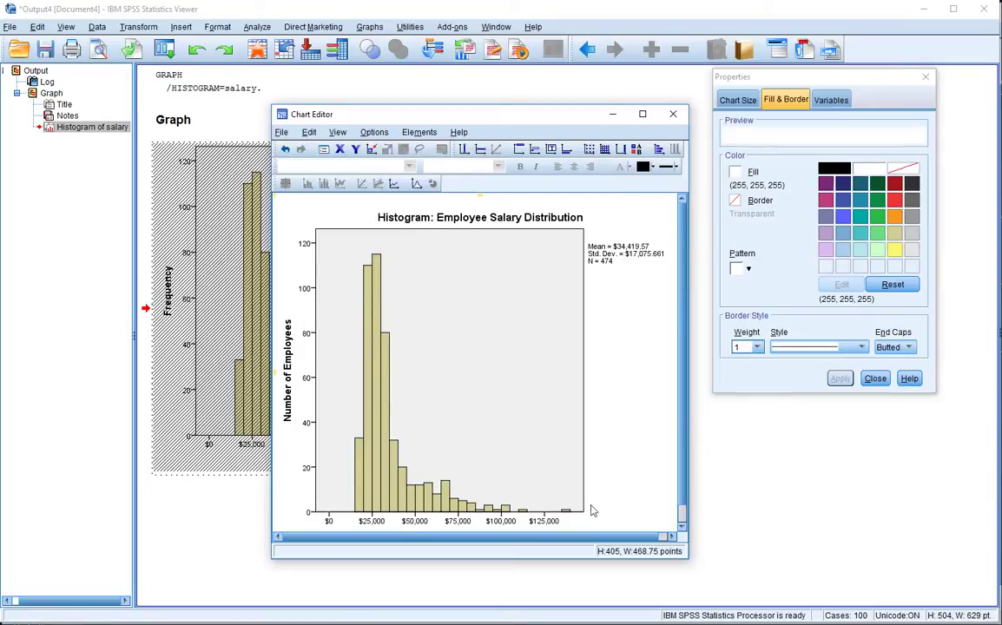
# Scroll down to check the Current Salary x-axis label on the relabelled histogram
pyautogui.scroll(-3, 612, 507)
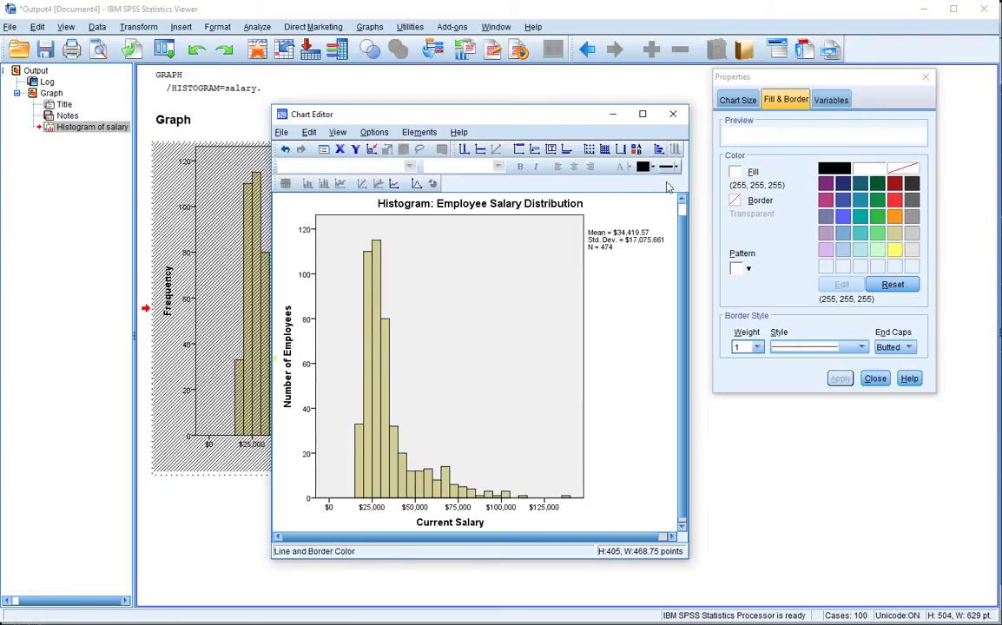
# Leave the Chart Editor and create a salary histogram with Gender as panel rows
pyautogui.click(676, 116)
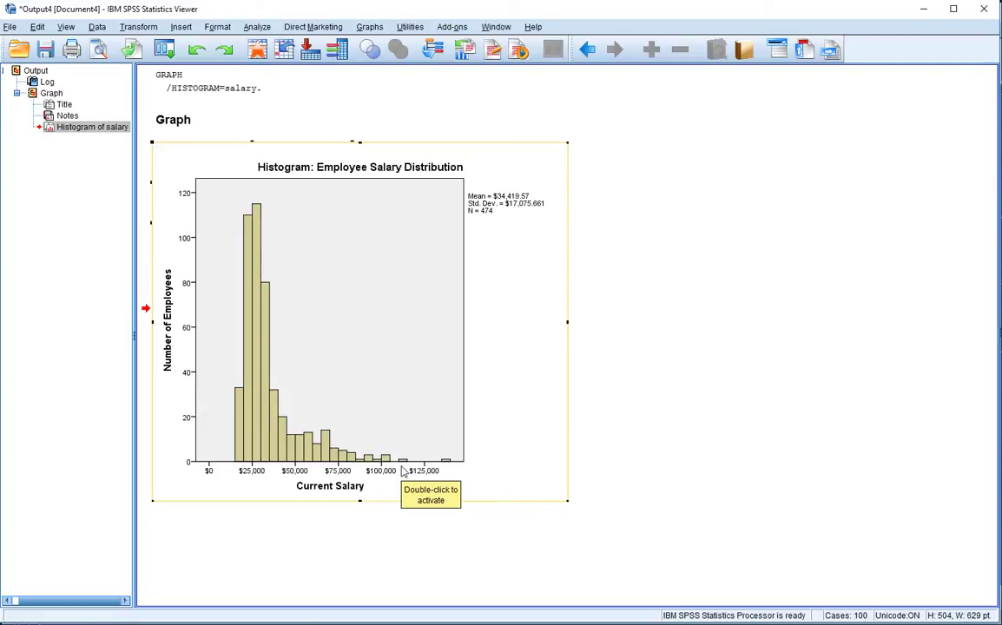
pyautogui.click(369, 26)
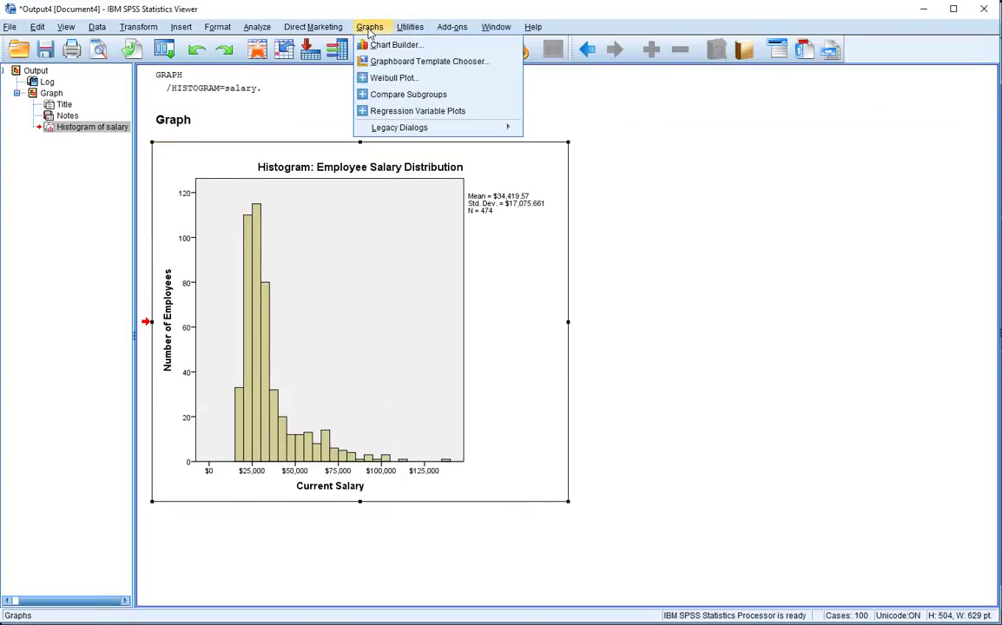
pyautogui.moveTo(488, 128)
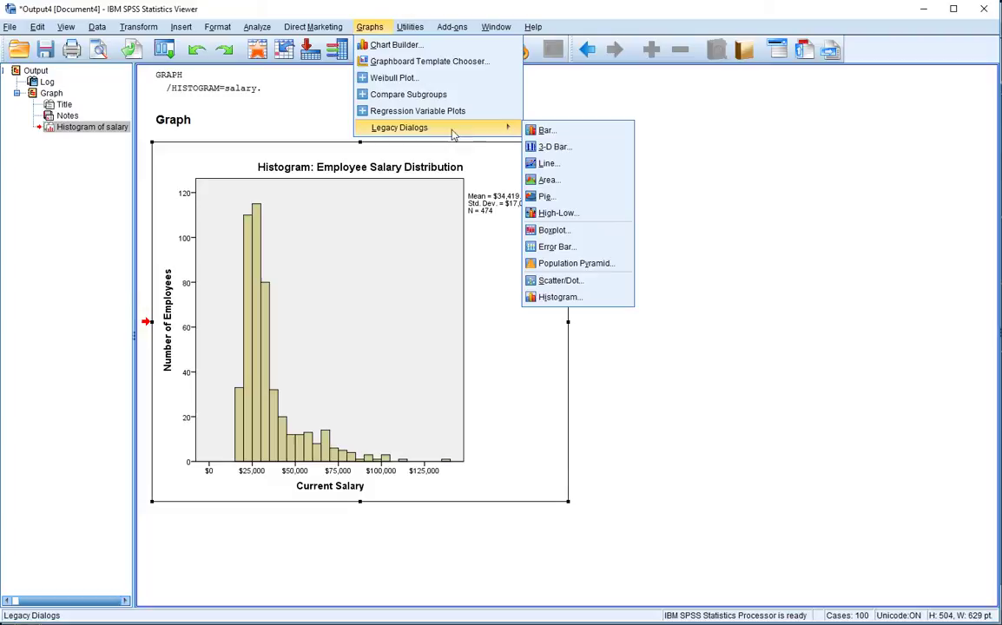
pyautogui.click(560, 297)
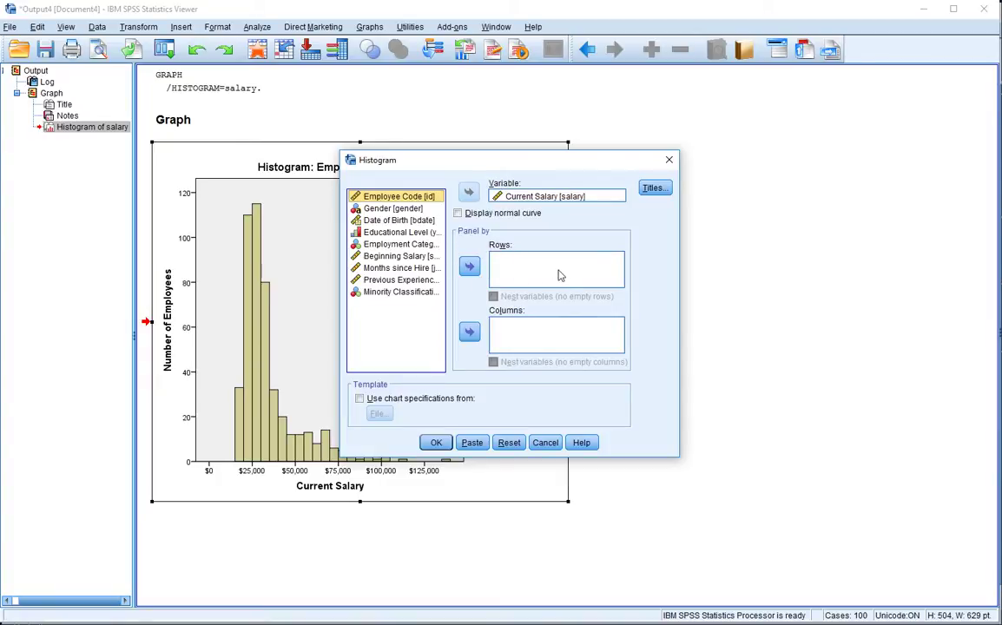
pyautogui.click(392, 209)
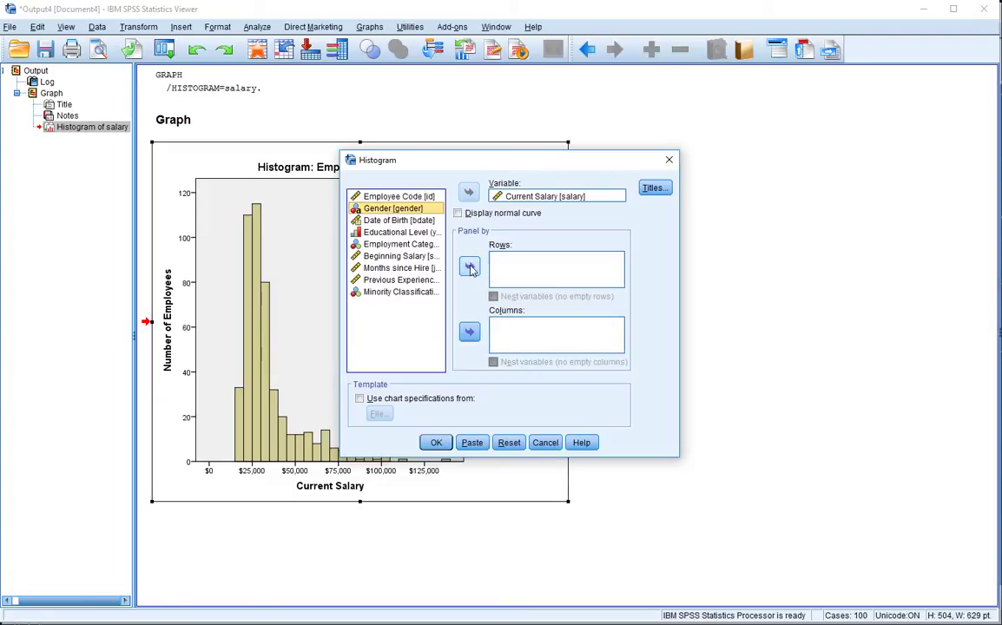
pyautogui.click(469, 267)
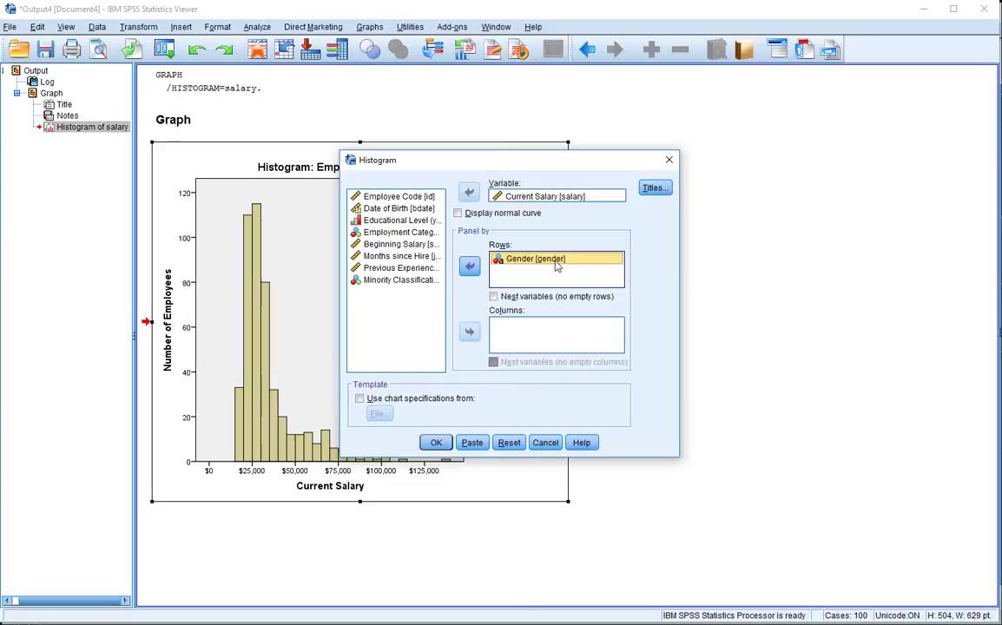
pyautogui.click(437, 444)
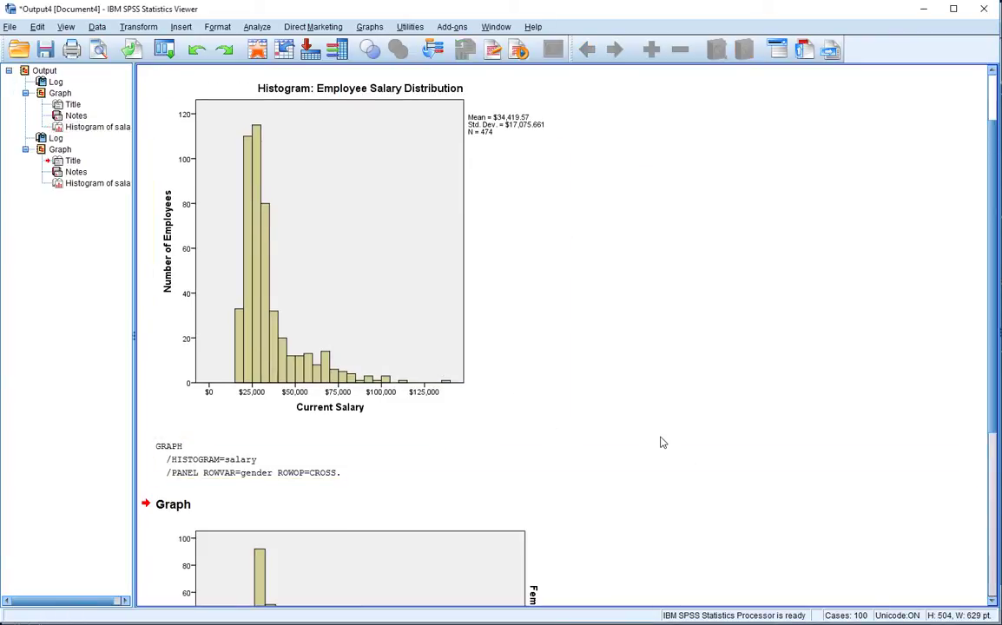
pyautogui.scroll(-5, 666, 440)
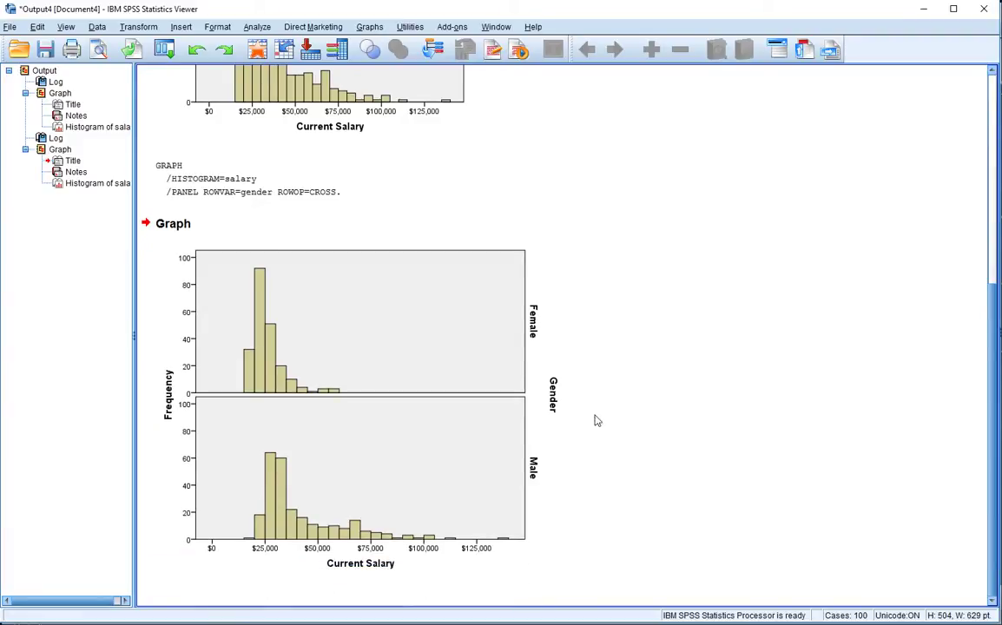
pyautogui.click(544, 320)
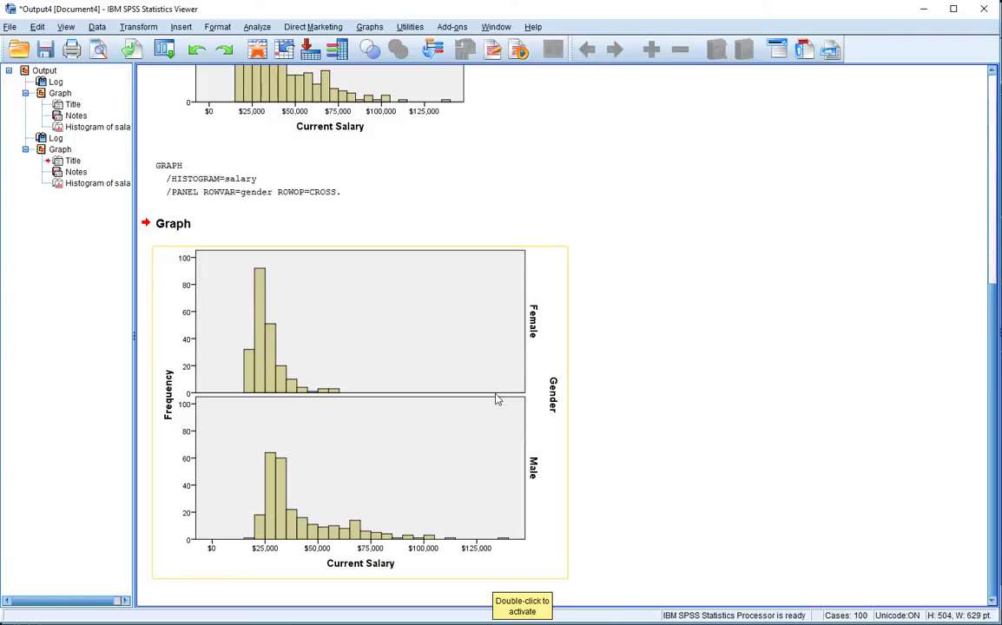
pyautogui.click(577, 407)
pyautogui.scroll(1, 618, 445)
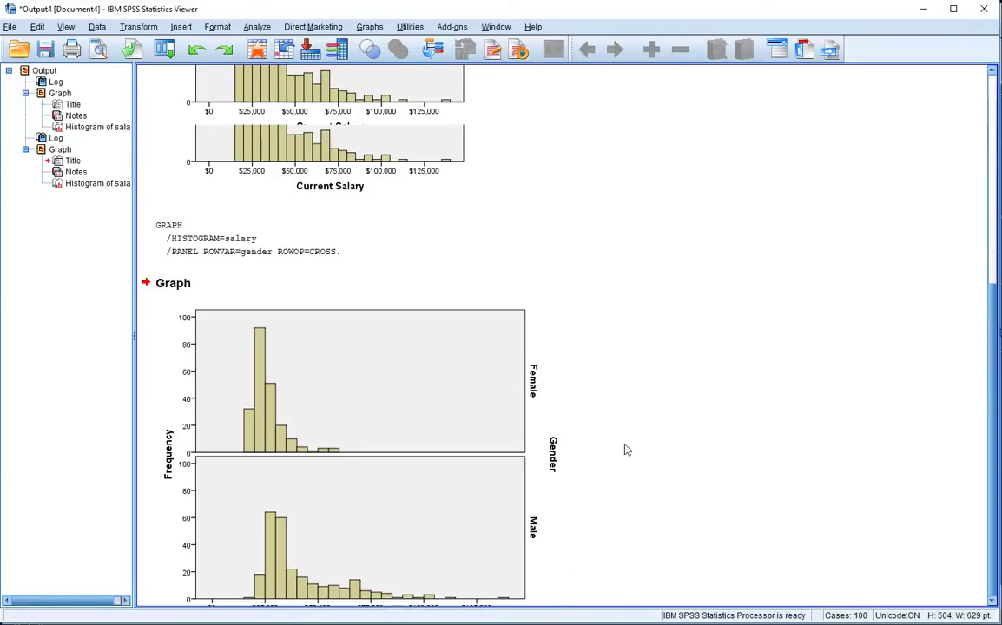
pyautogui.scroll(4, 627, 449)
pyautogui.click(320, 155)
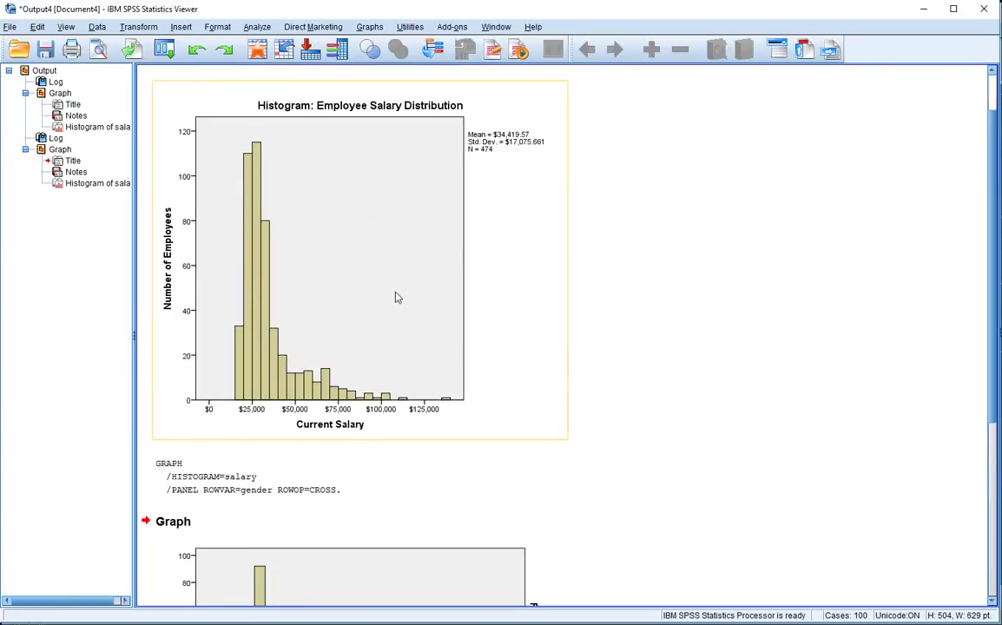
pyautogui.scroll(1, 391, 296)
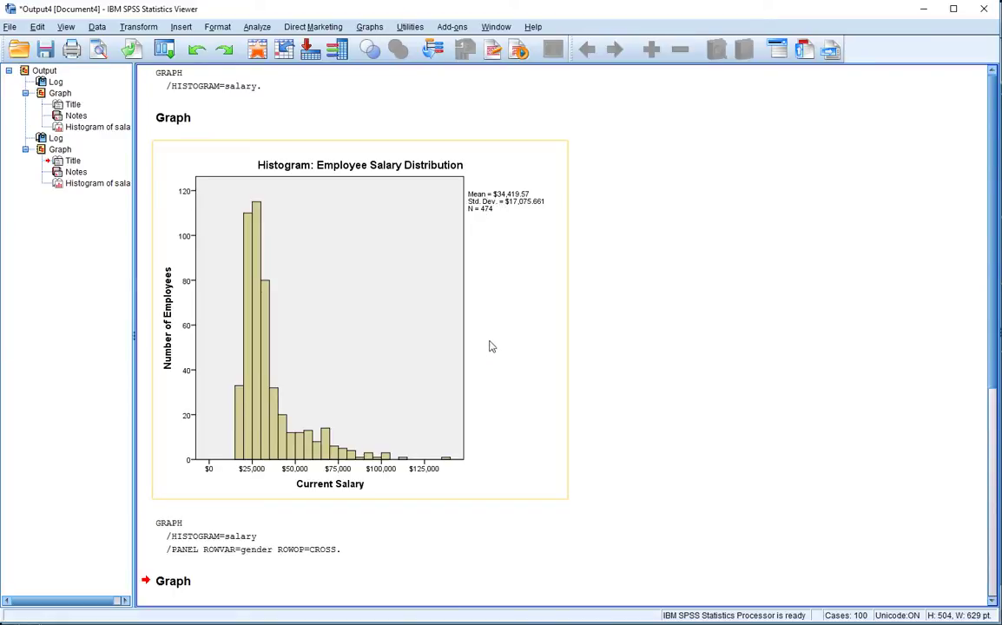
pyautogui.scroll(-6, 494, 339)
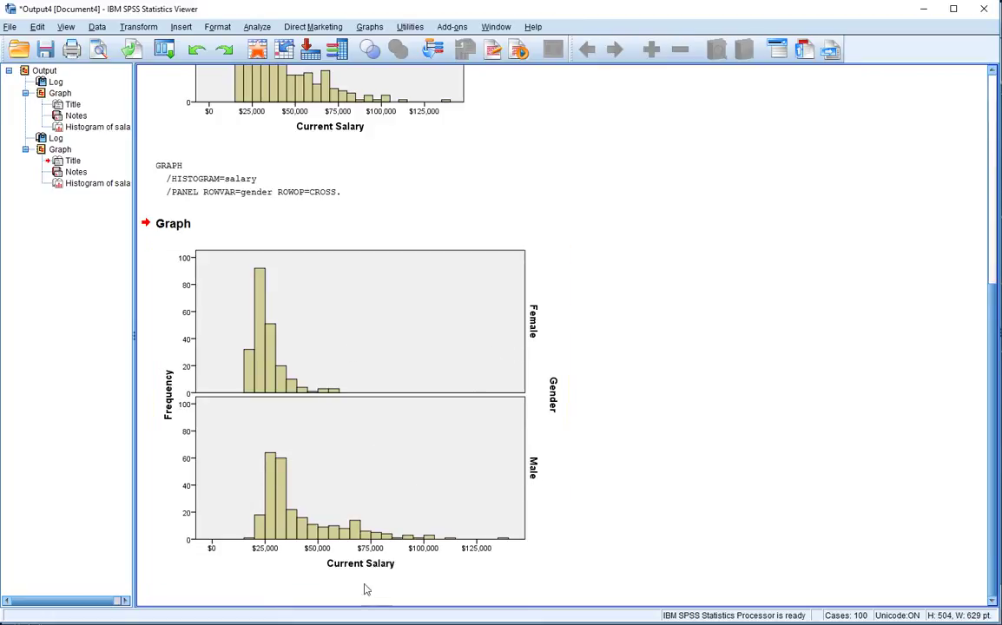
pyautogui.click(443, 592)
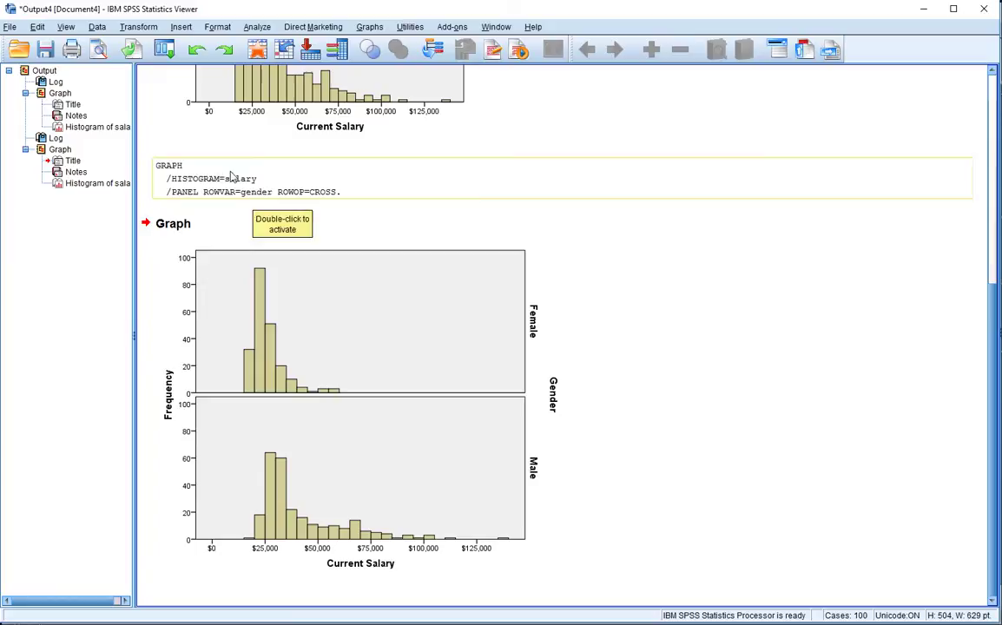
# Split the file by Gender, organizing output by groups
pyautogui.click(97, 26)
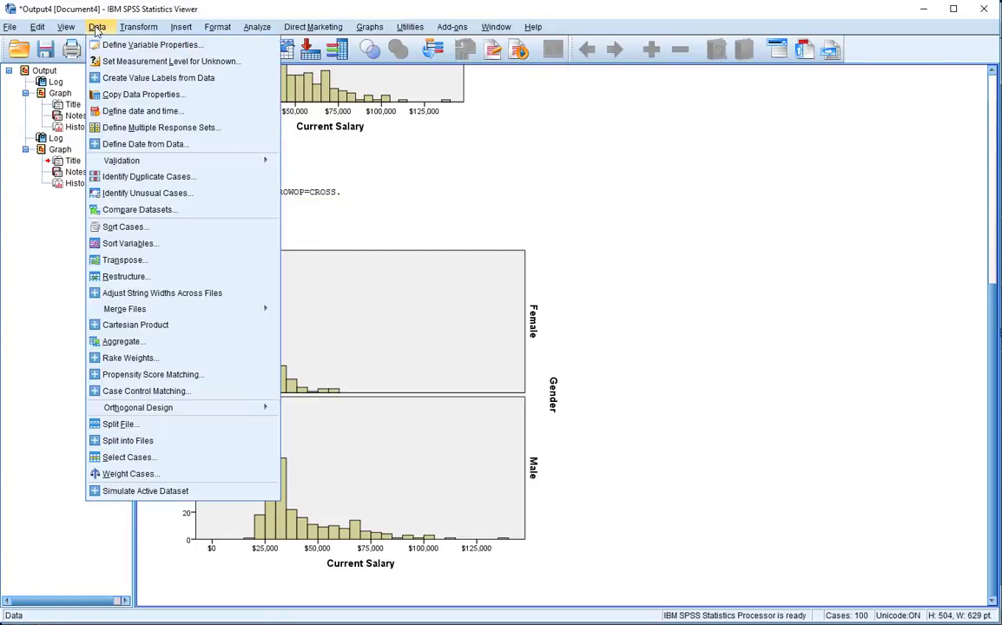
pyautogui.click(134, 425)
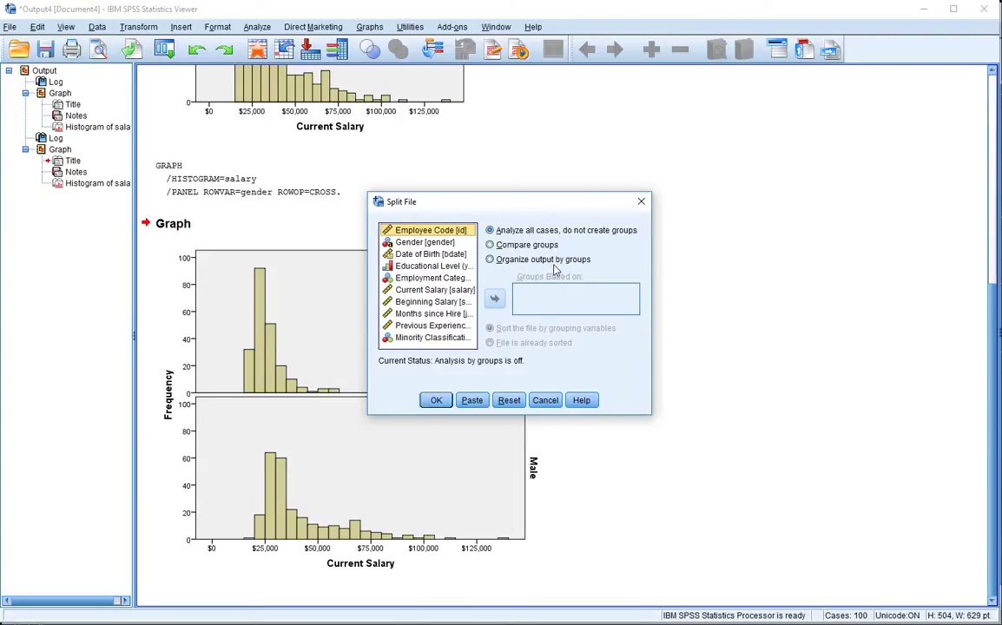
pyautogui.click(491, 260)
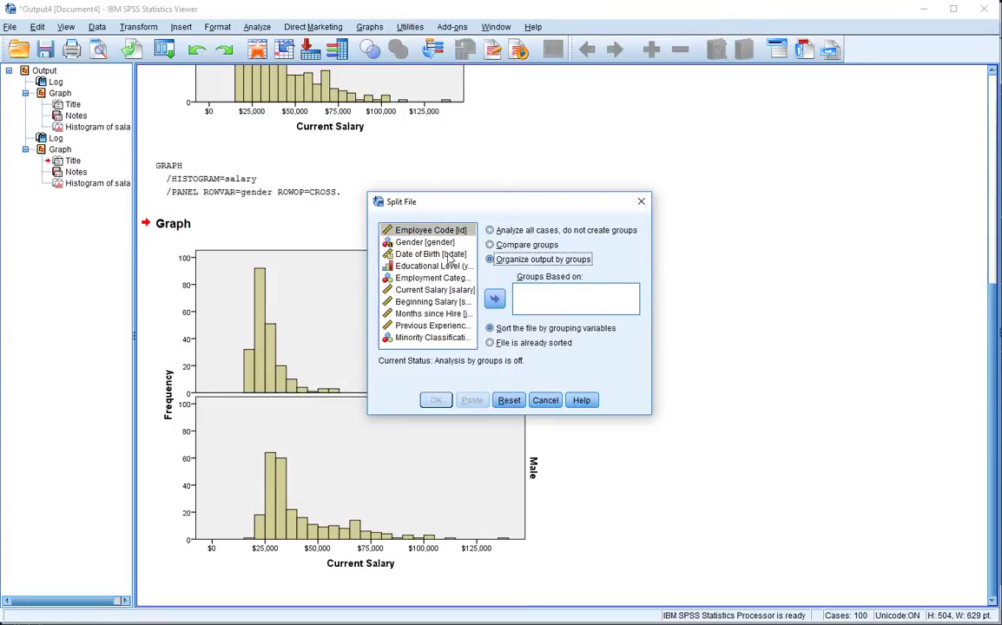
pyautogui.click(417, 243)
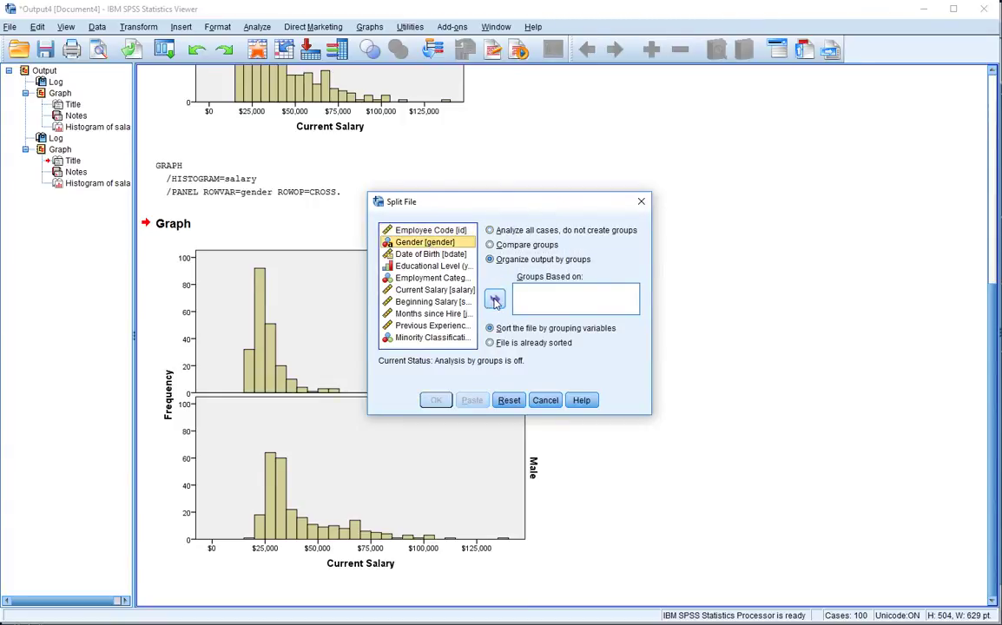
pyautogui.click(495, 300)
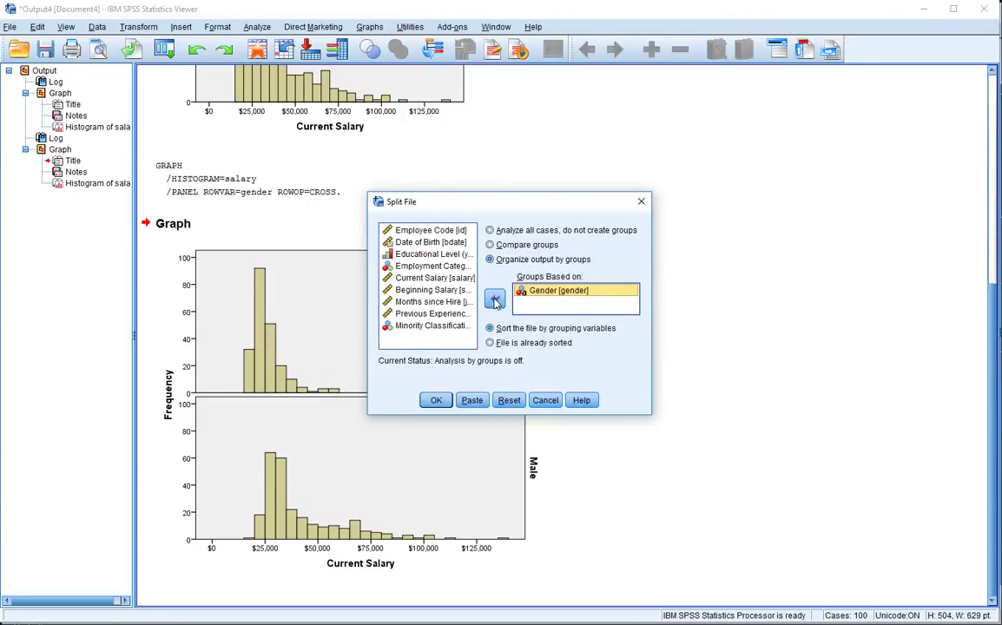
pyautogui.click(436, 400)
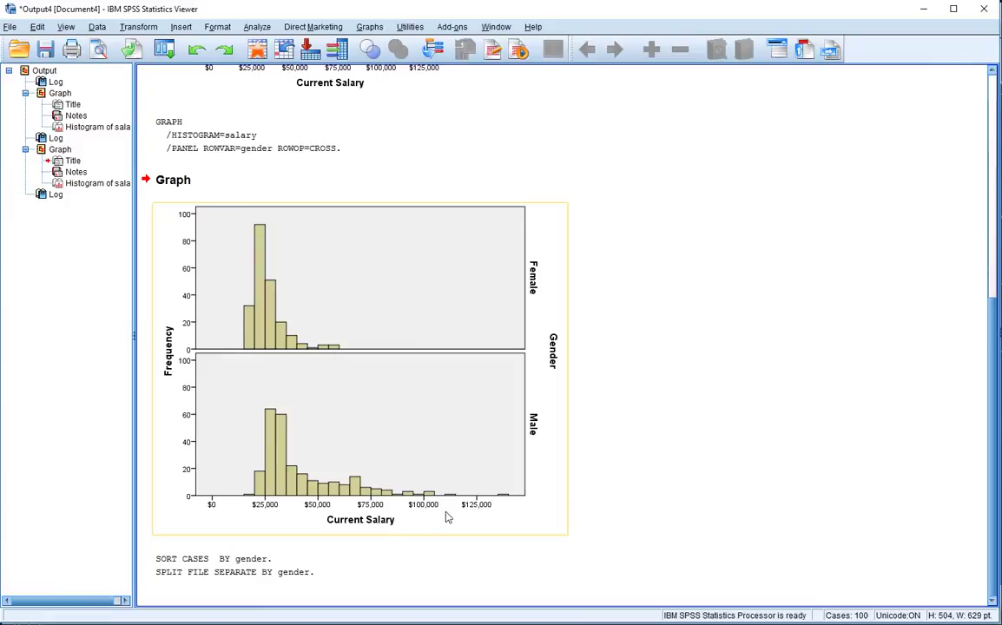
# Rerun the Current Salary histogram with Gender removed from Panel by Rows
pyautogui.click(373, 28)
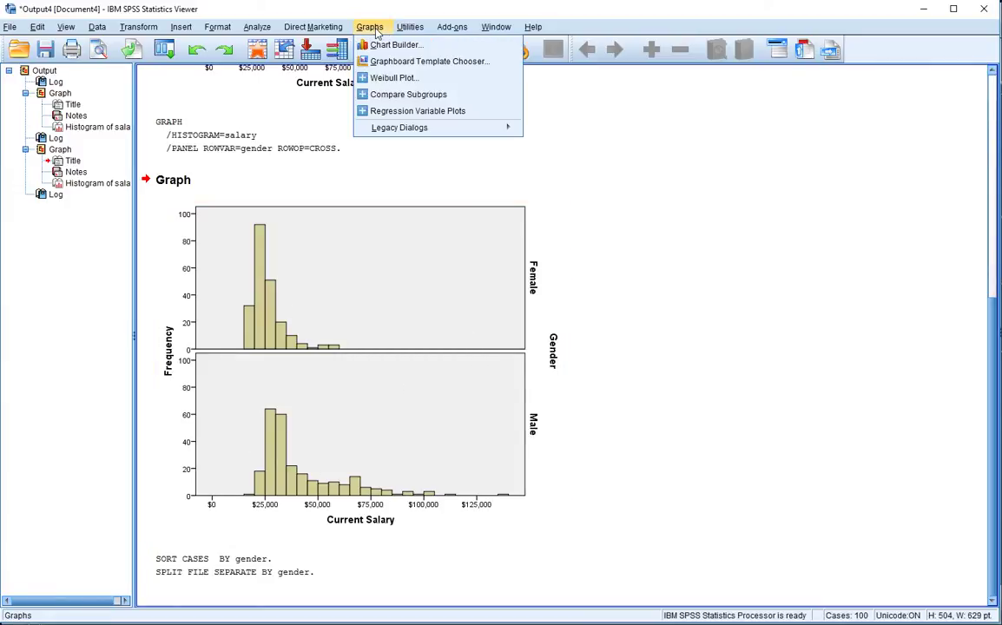
pyautogui.moveTo(431, 128)
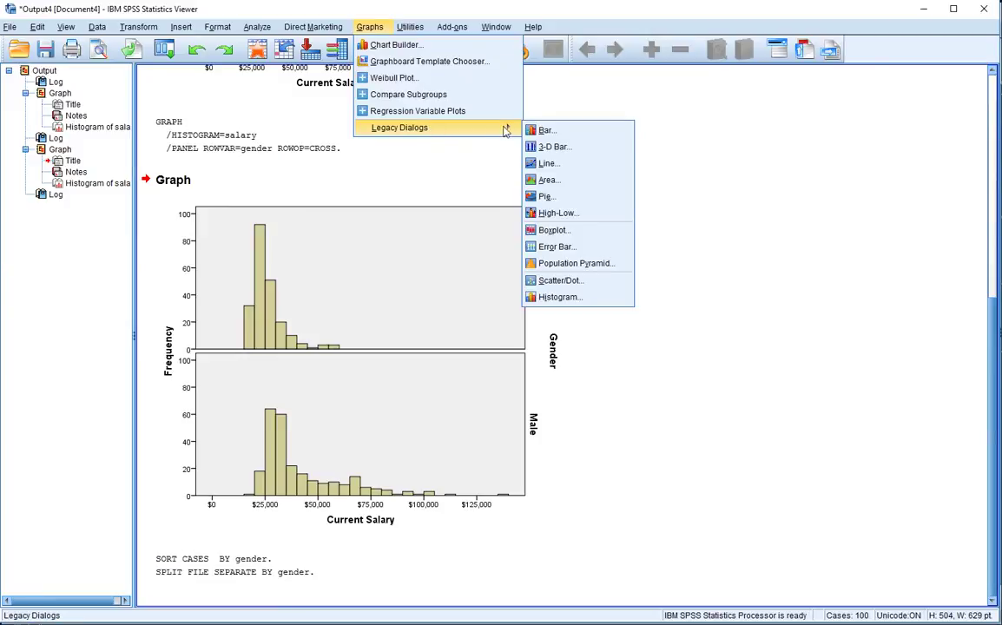
pyautogui.click(573, 298)
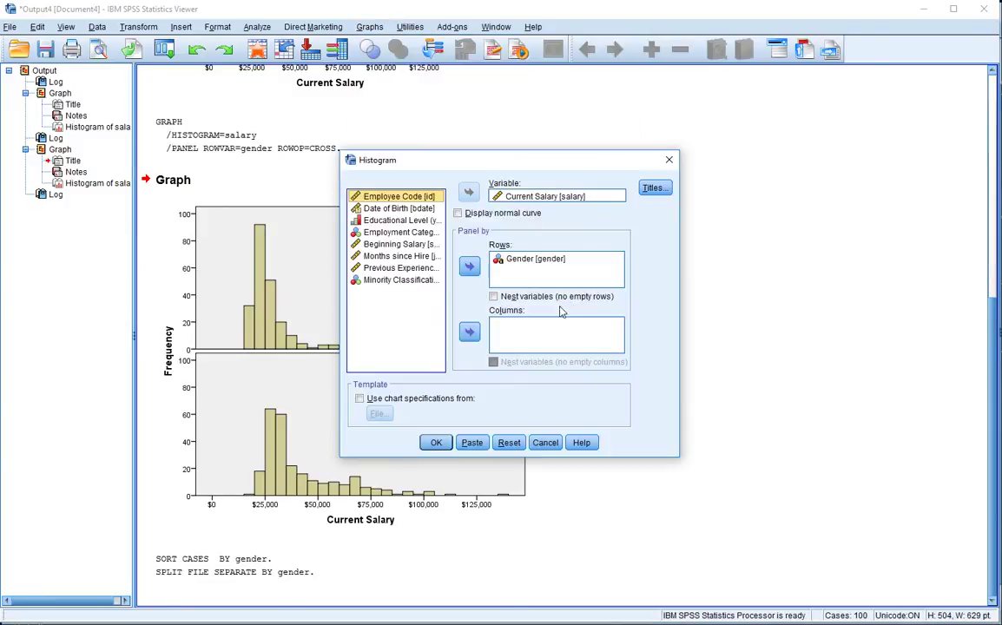
pyautogui.click(525, 259)
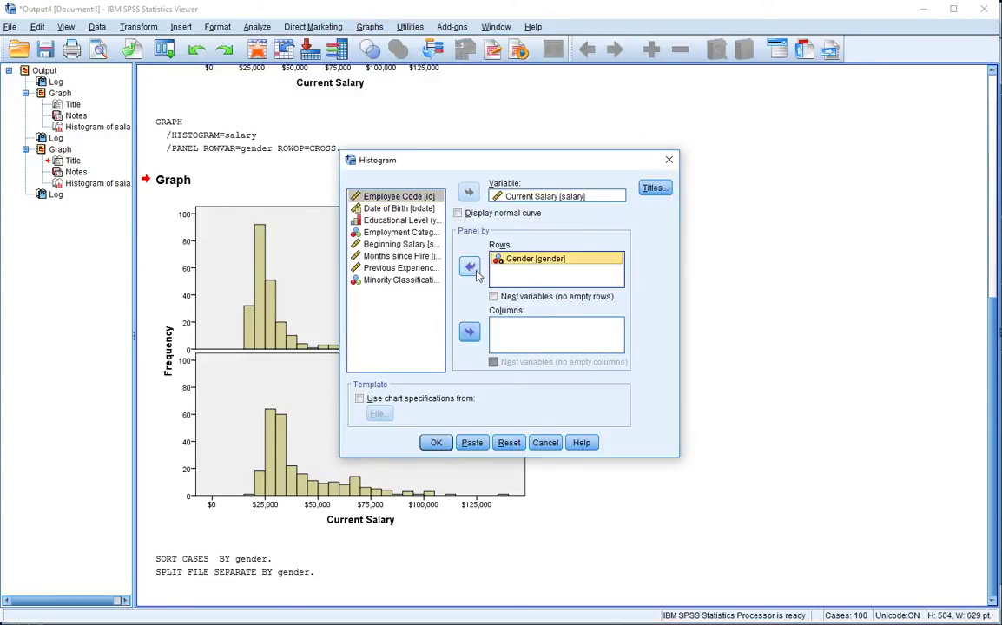
pyautogui.click(469, 268)
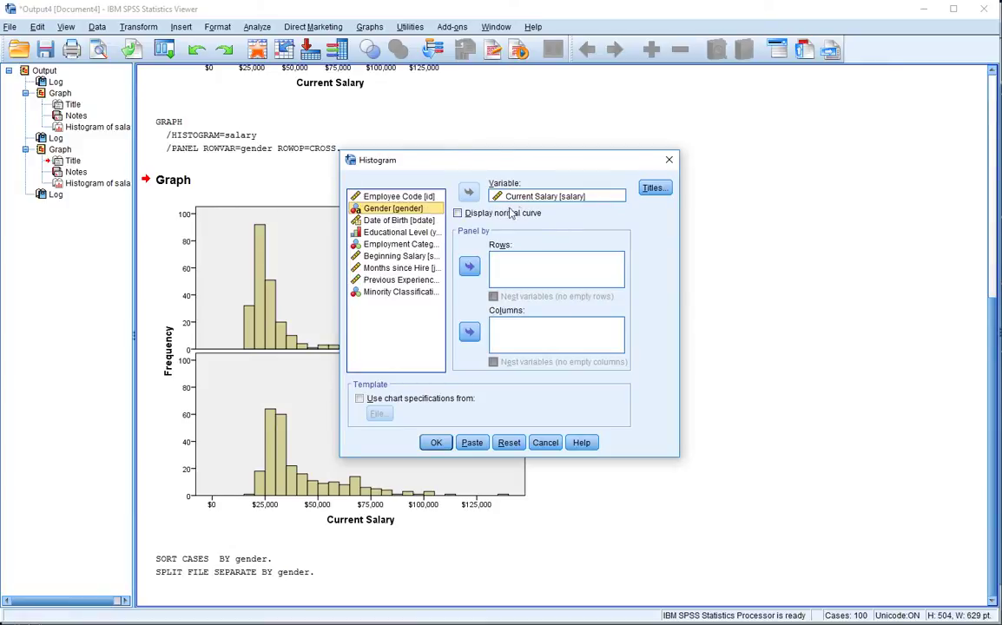
pyautogui.click(437, 444)
pyautogui.scroll(-5, 762, 385)
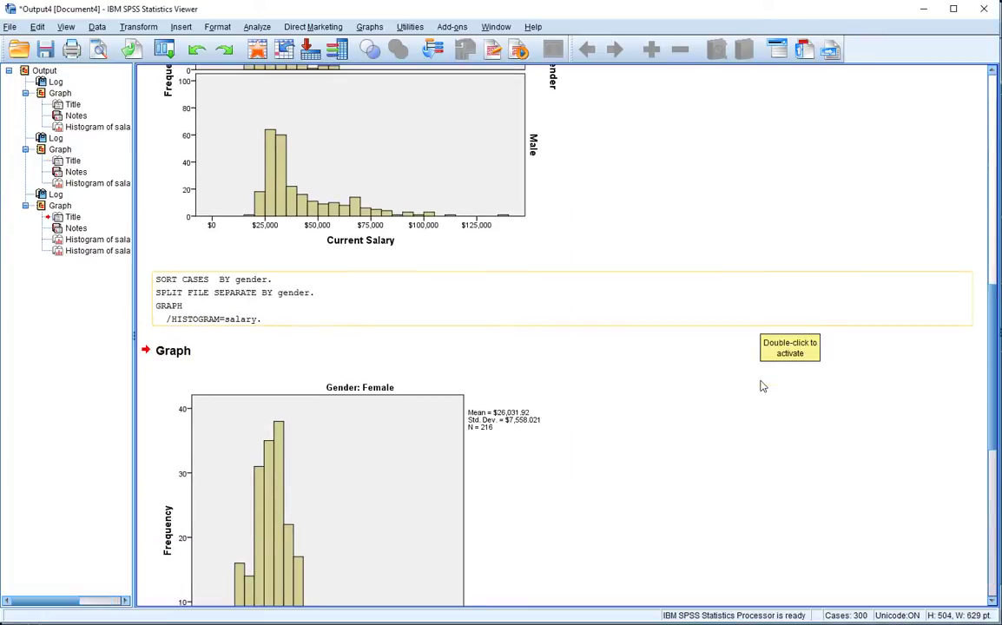
pyautogui.click(327, 217)
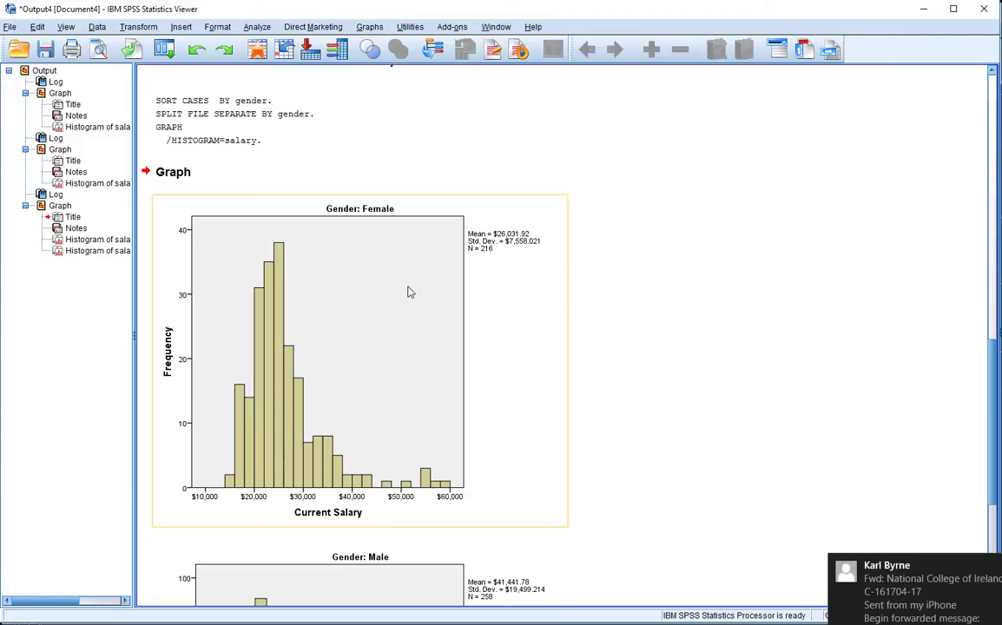
pyautogui.scroll(-5, 638, 290)
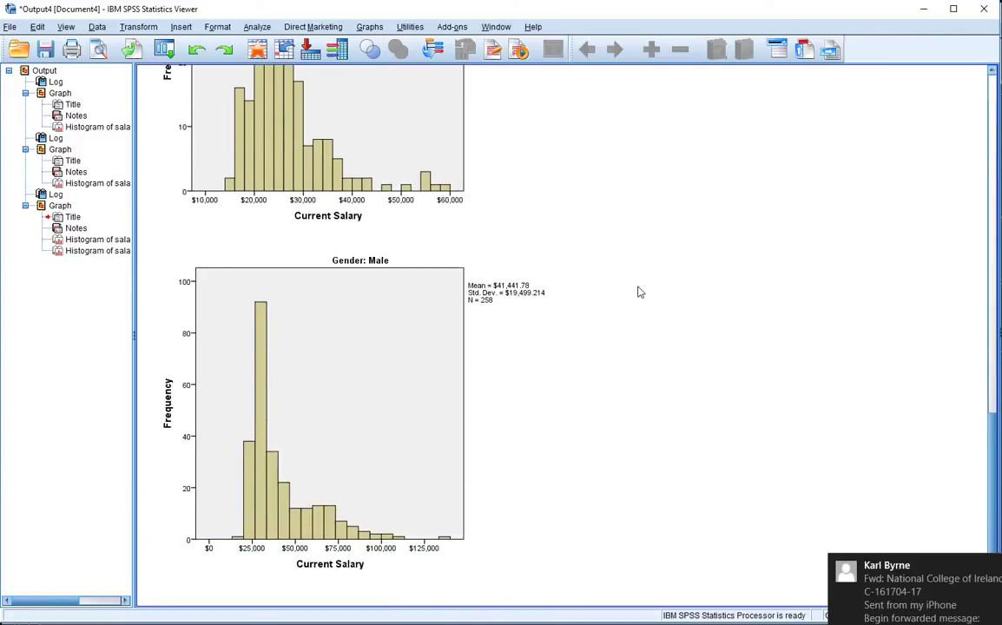
pyautogui.click(352, 419)
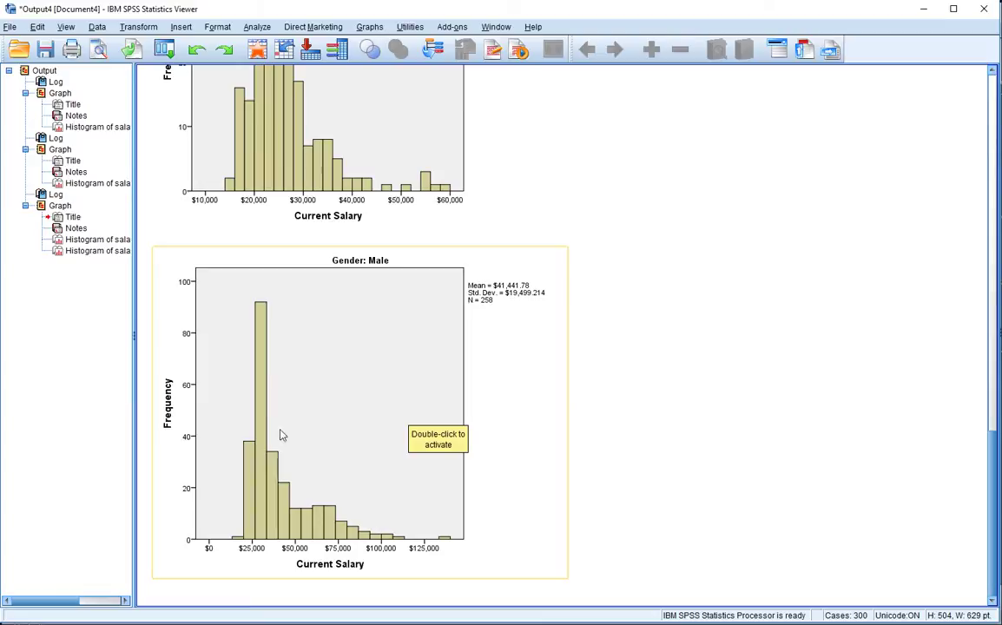
pyautogui.click(656, 382)
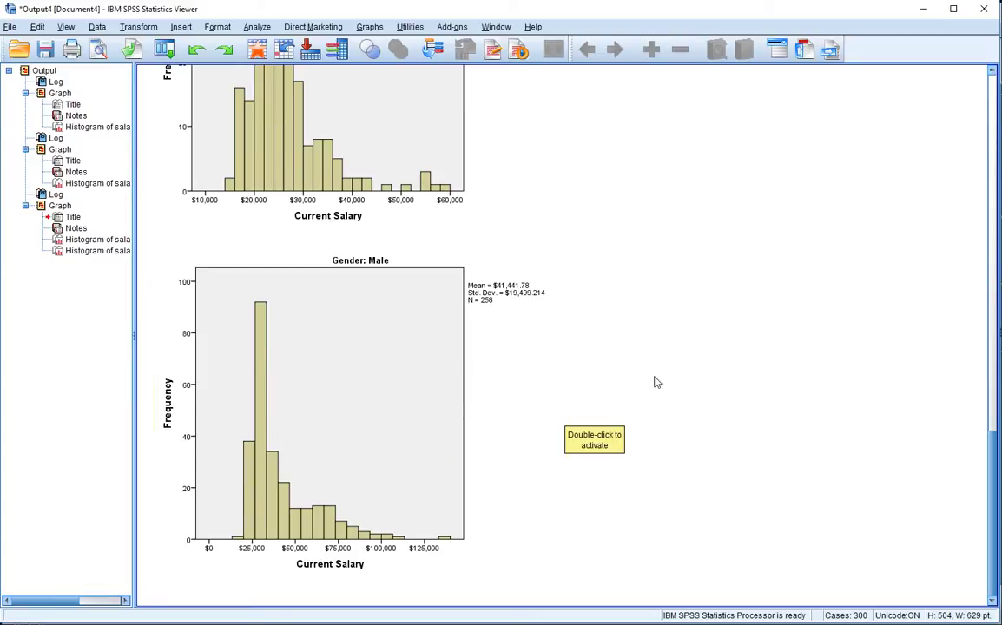
pyautogui.scroll(3, 656, 382)
pyautogui.scroll(-1, 655, 376)
pyautogui.scroll(1, 651, 371)
pyautogui.click(334, 222)
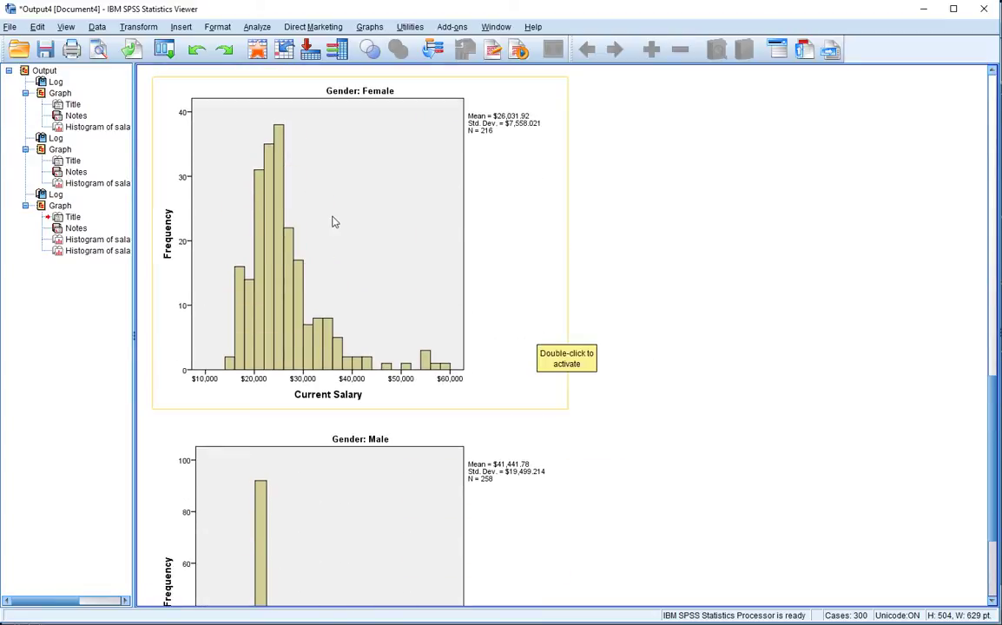
# Copy Special the Female histogram as Image only, unchecking Rich Text and Excel Worksheet
pyautogui.click(354, 233)
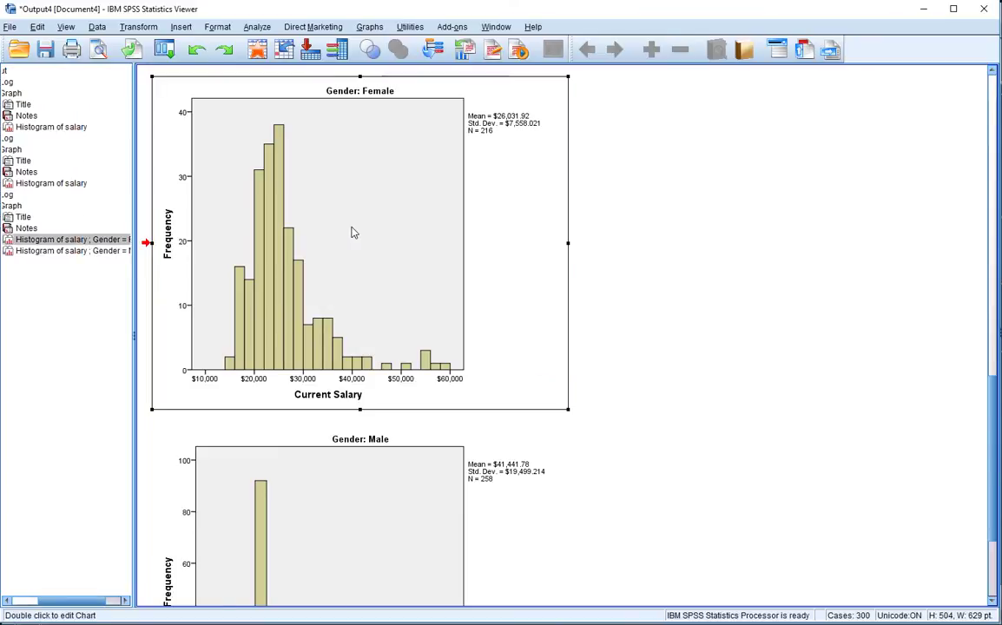
pyautogui.rightClick(353, 232)
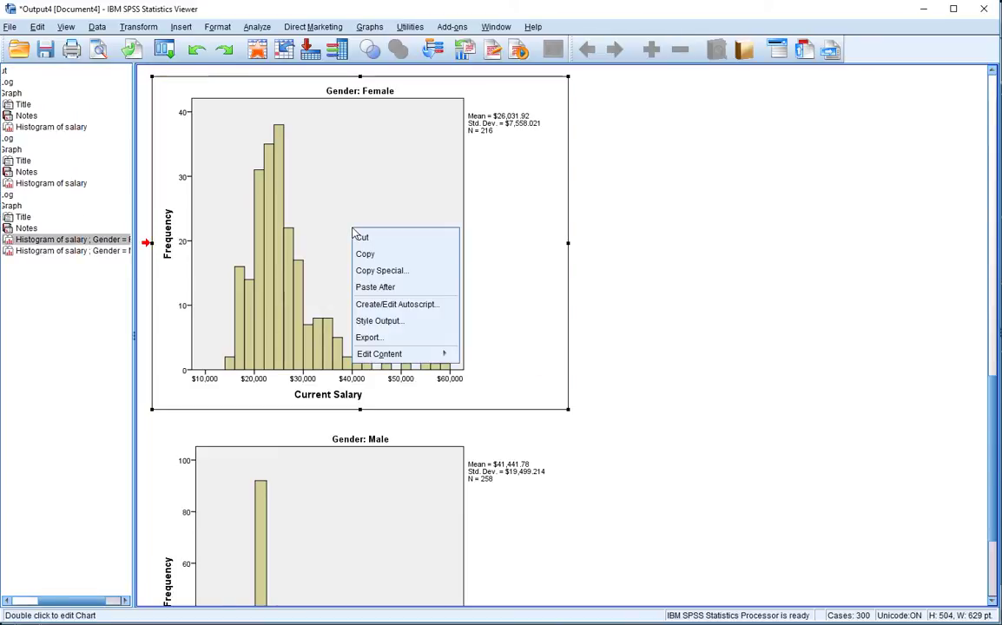
pyautogui.click(386, 268)
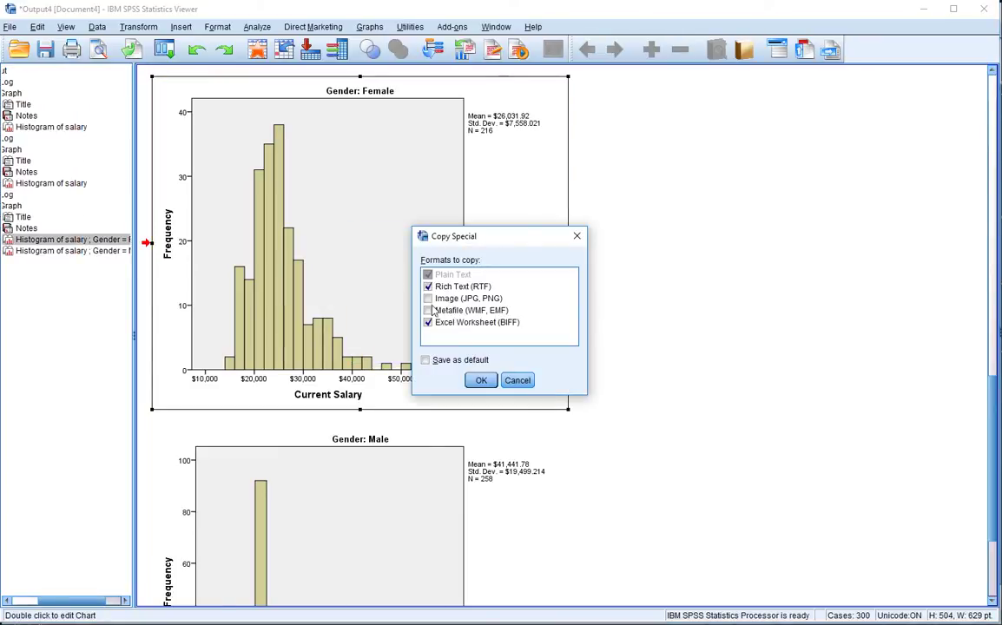
pyautogui.click(428, 297)
pyautogui.click(427, 286)
pyautogui.click(427, 323)
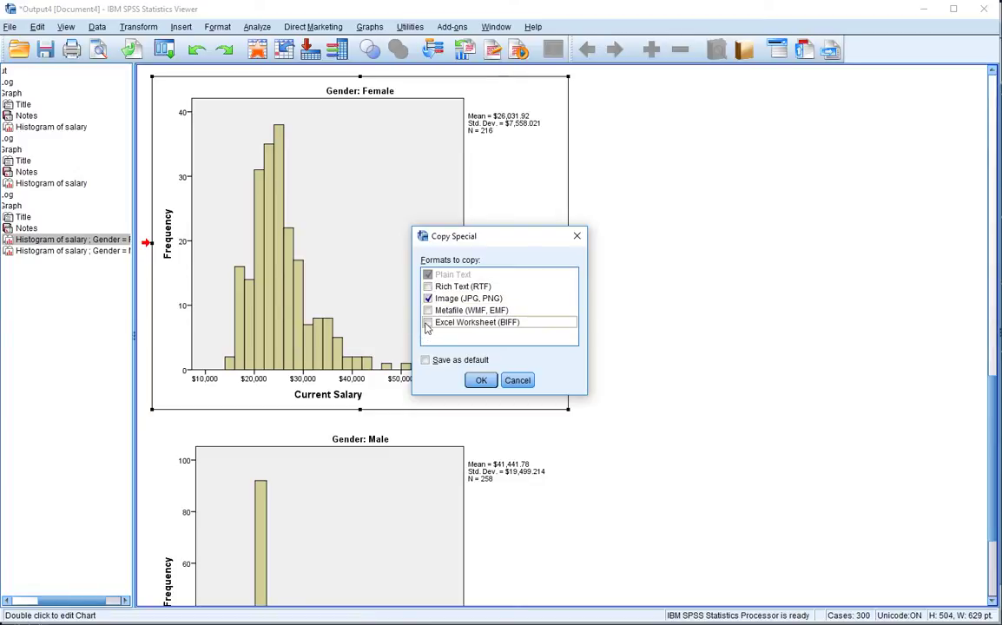
pyautogui.click(481, 381)
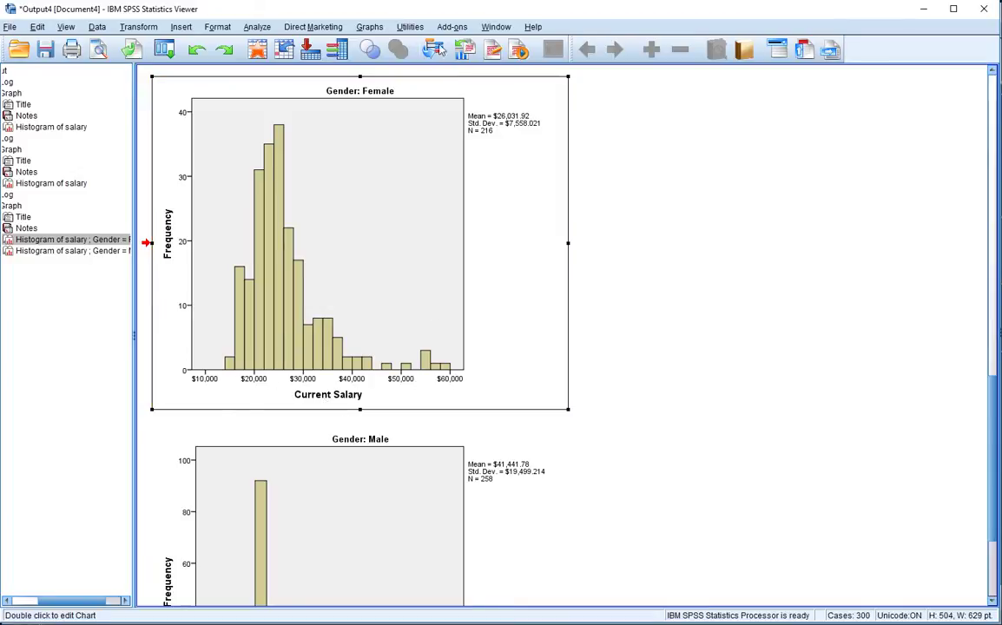
pyautogui.scroll(-3, 414, 427)
pyautogui.click(208, 559)
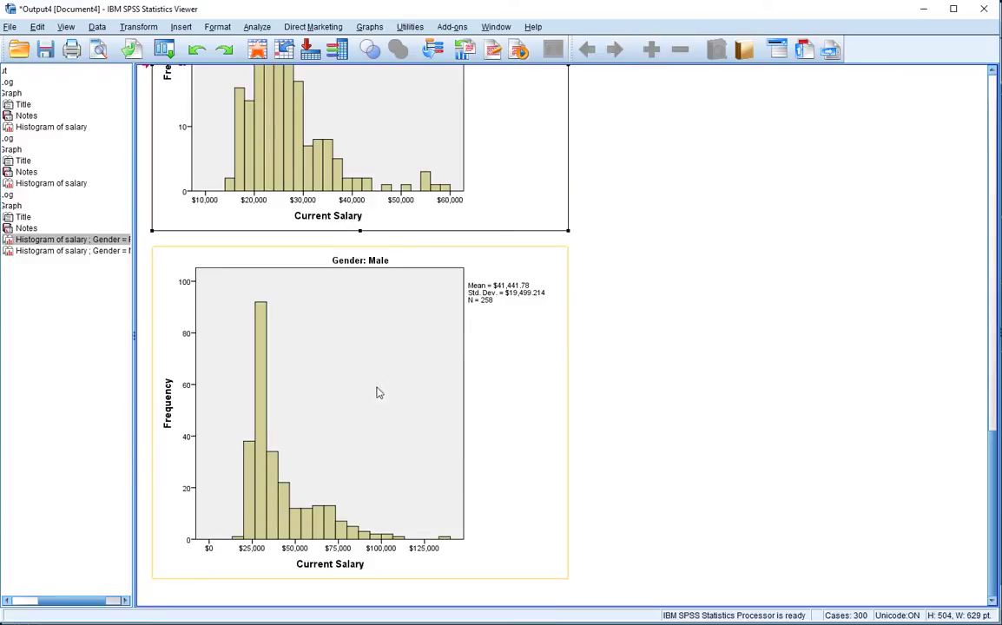
pyautogui.scroll(10, 375, 394)
pyautogui.scroll(2, 356, 495)
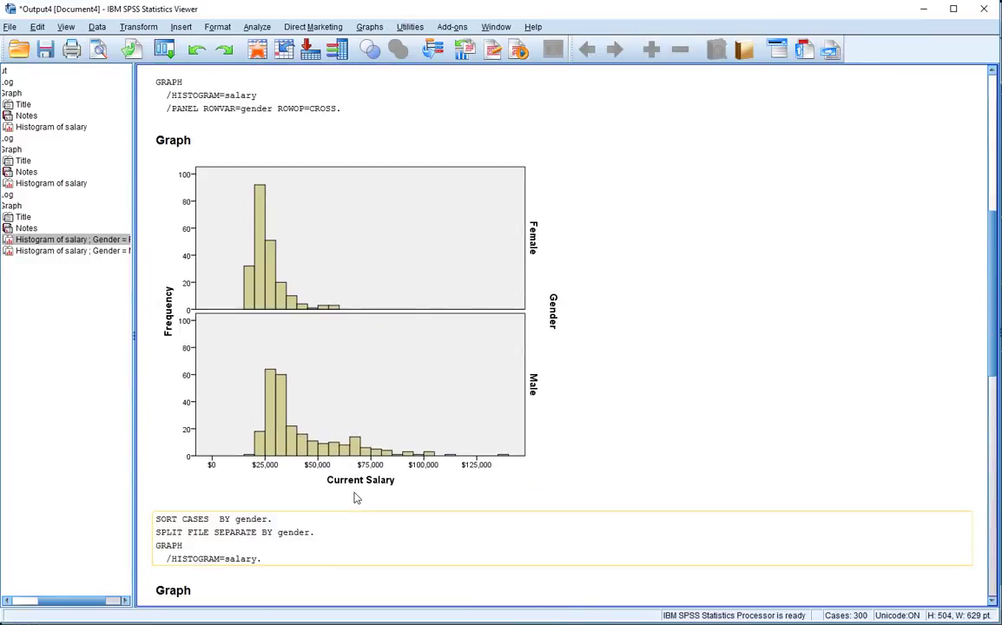
pyautogui.click(353, 491)
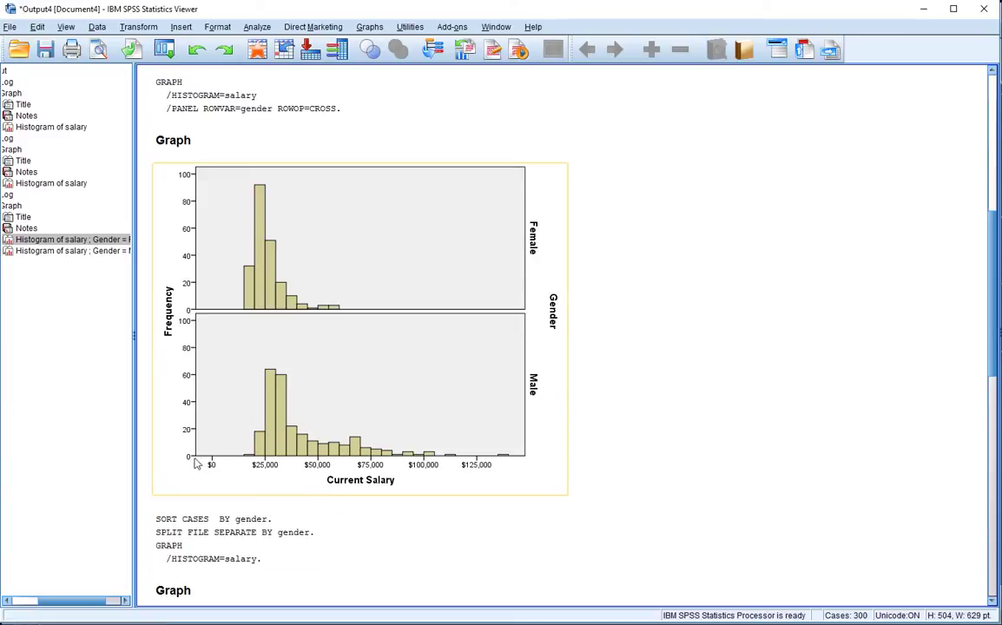
pyautogui.click(388, 284)
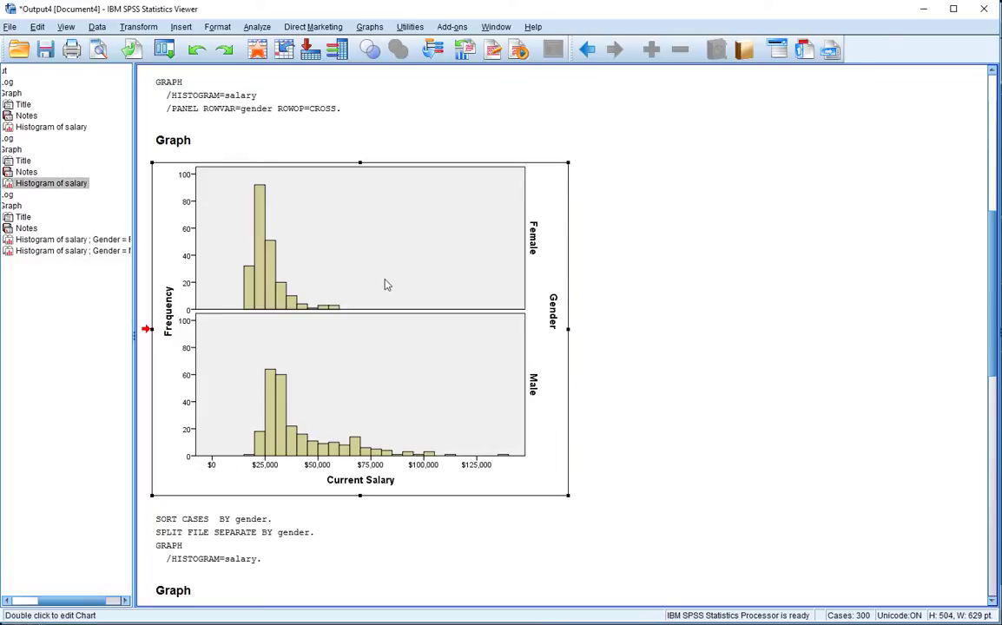
pyautogui.click(649, 495)
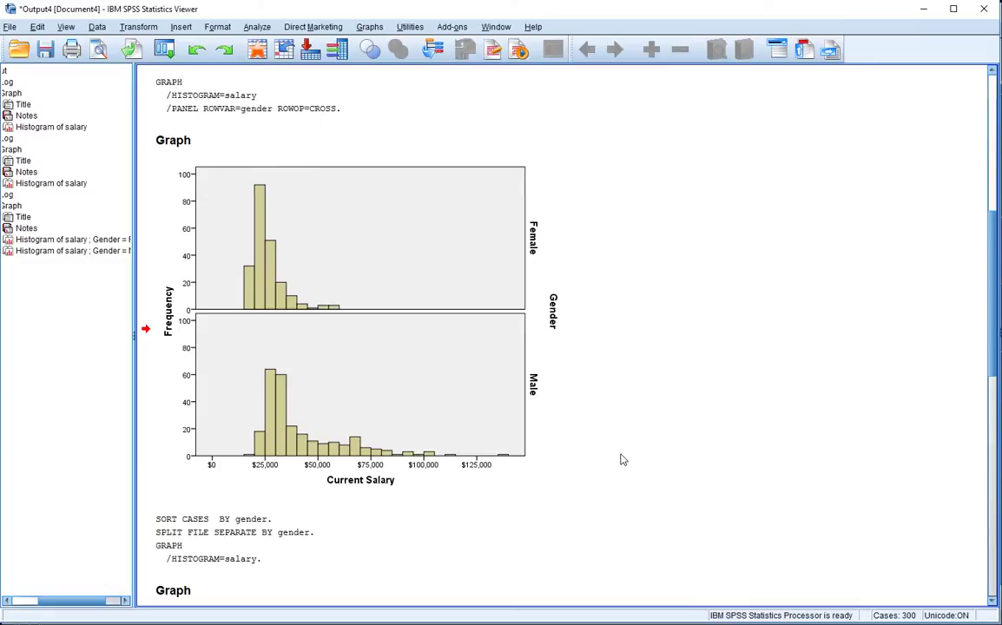
pyautogui.scroll(-4, 621, 459)
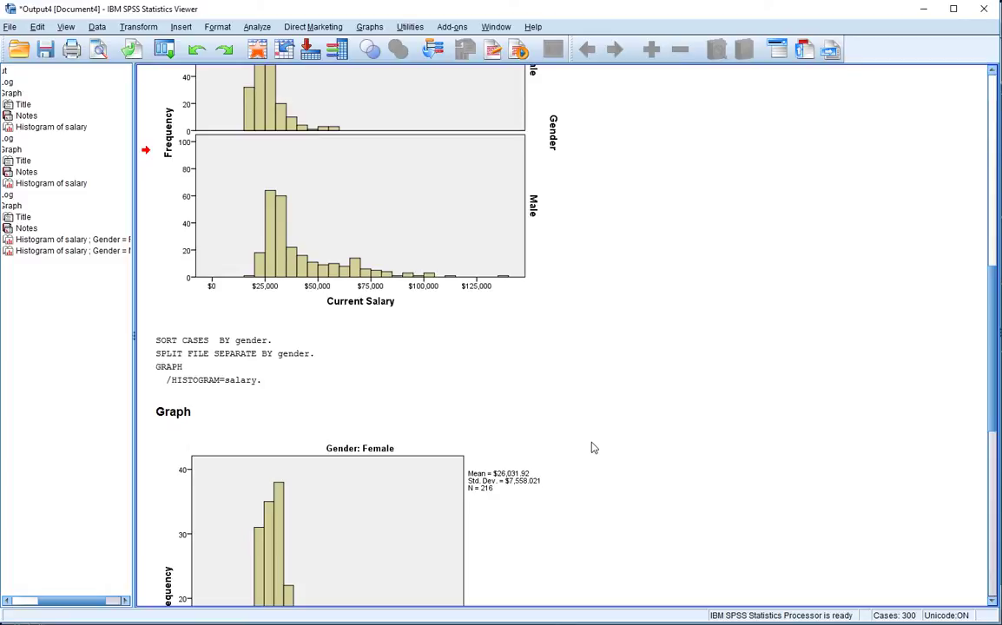
pyautogui.scroll(-5, 594, 448)
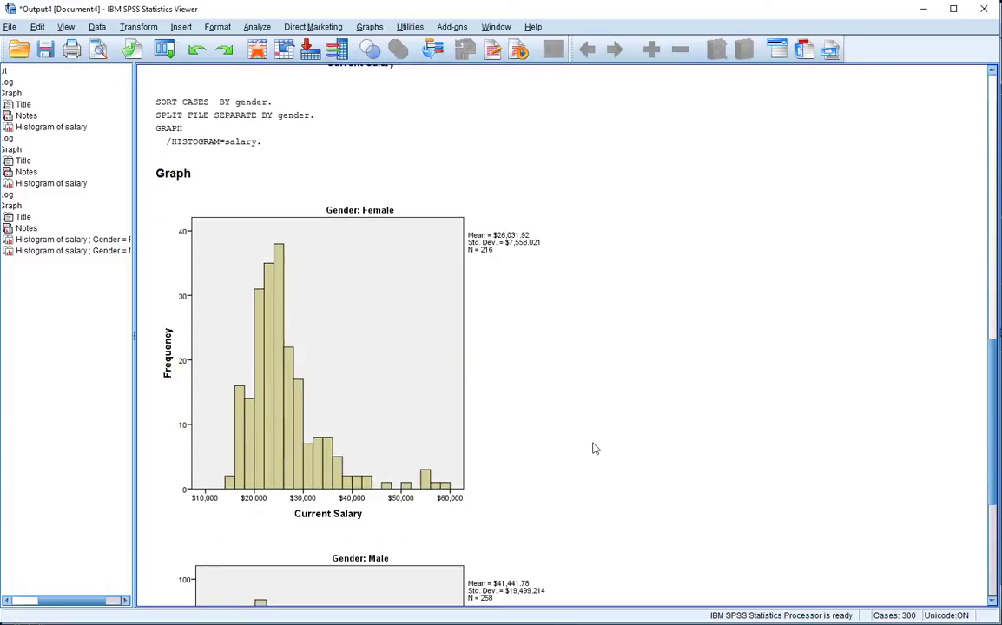
pyautogui.scroll(-3, 596, 448)
pyautogui.scroll(1, 594, 457)
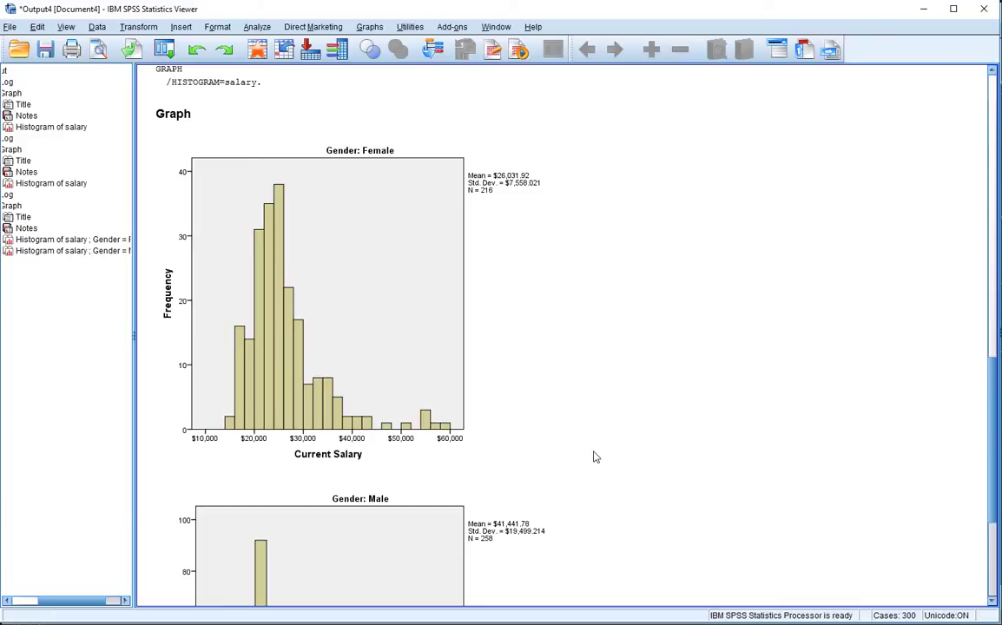
pyautogui.doubleClick(316, 403)
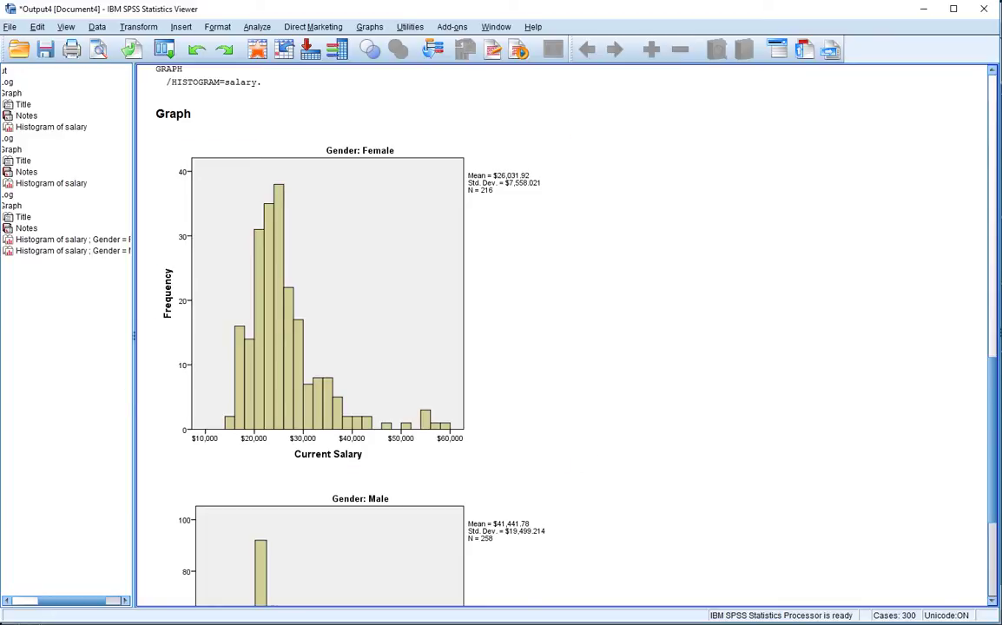